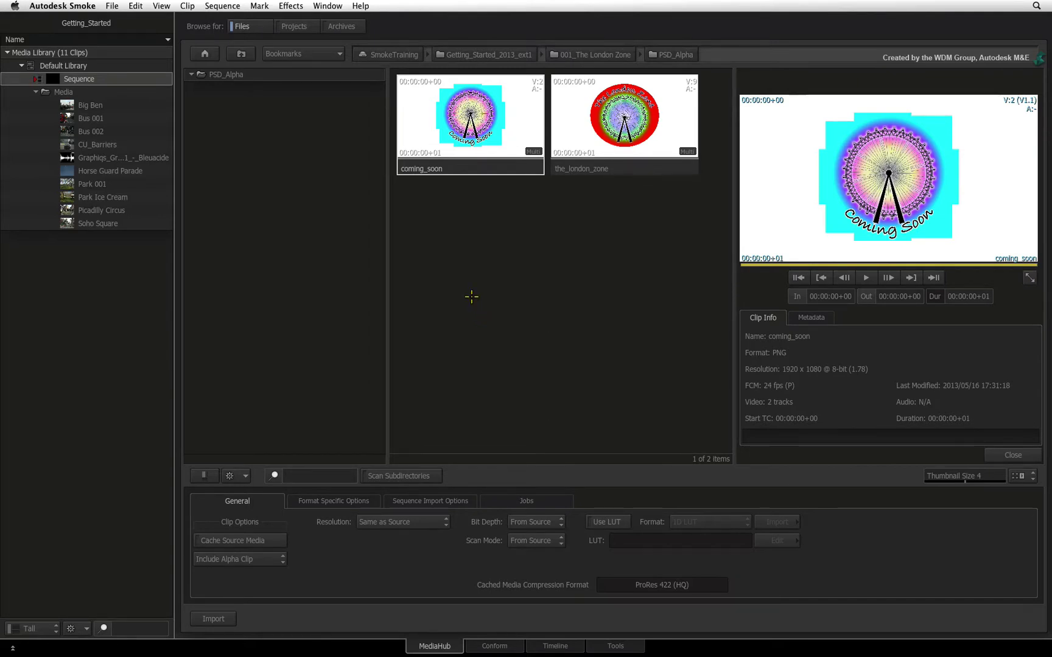
# - In PSD_Alpha, compare the coming_soon PNG and the_london_zone Photoshop clips, ending on coming_soon's details
pyautogui.click(277, 79)
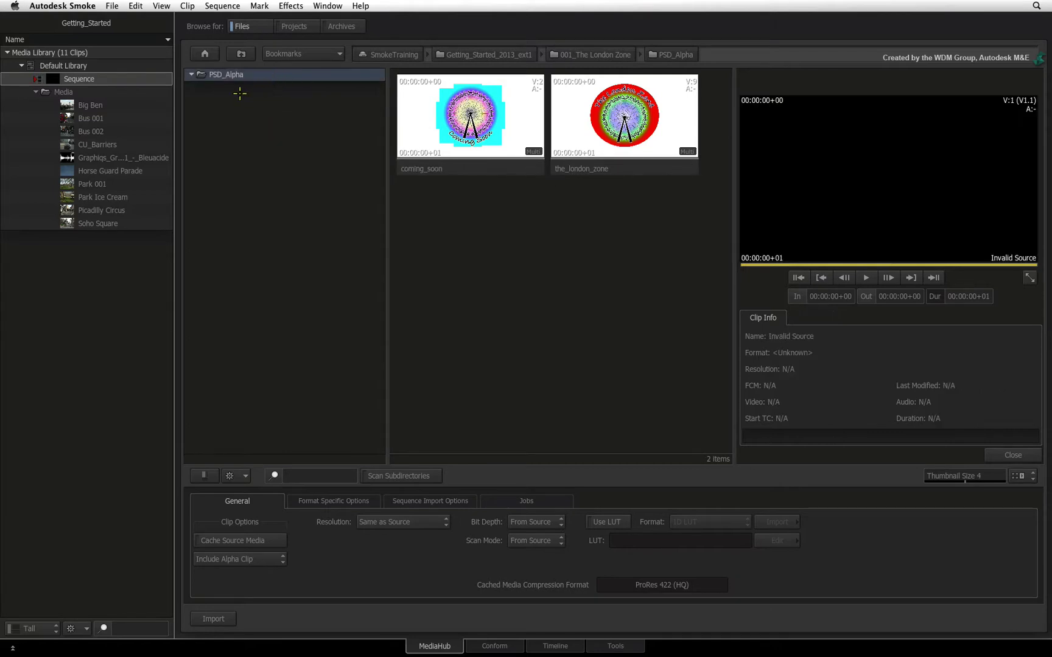
pyautogui.click(490, 169)
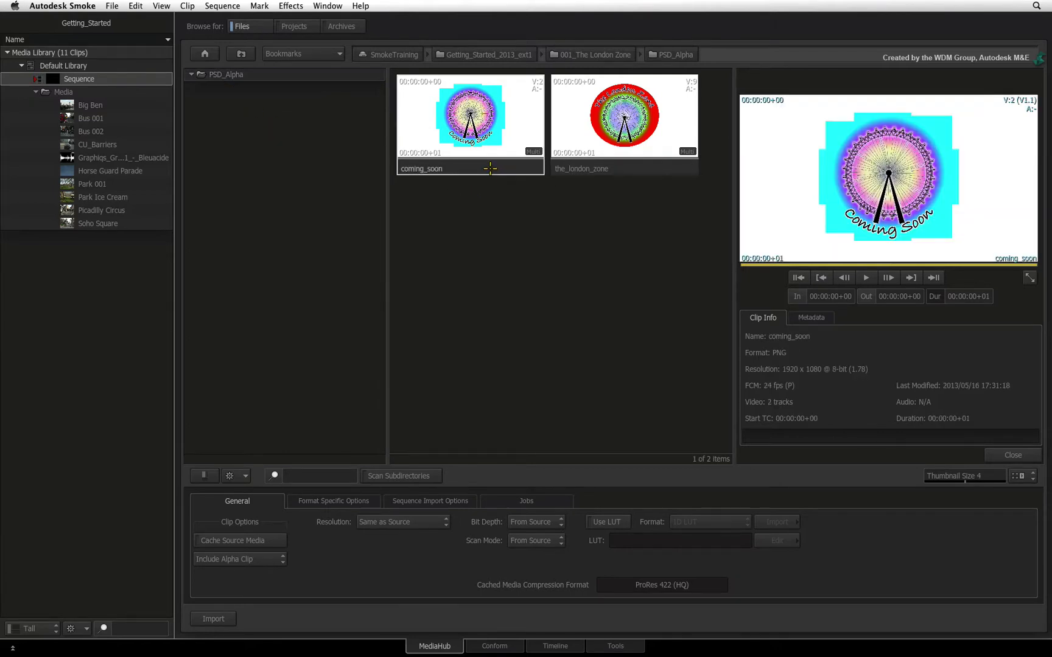
pyautogui.click(613, 169)
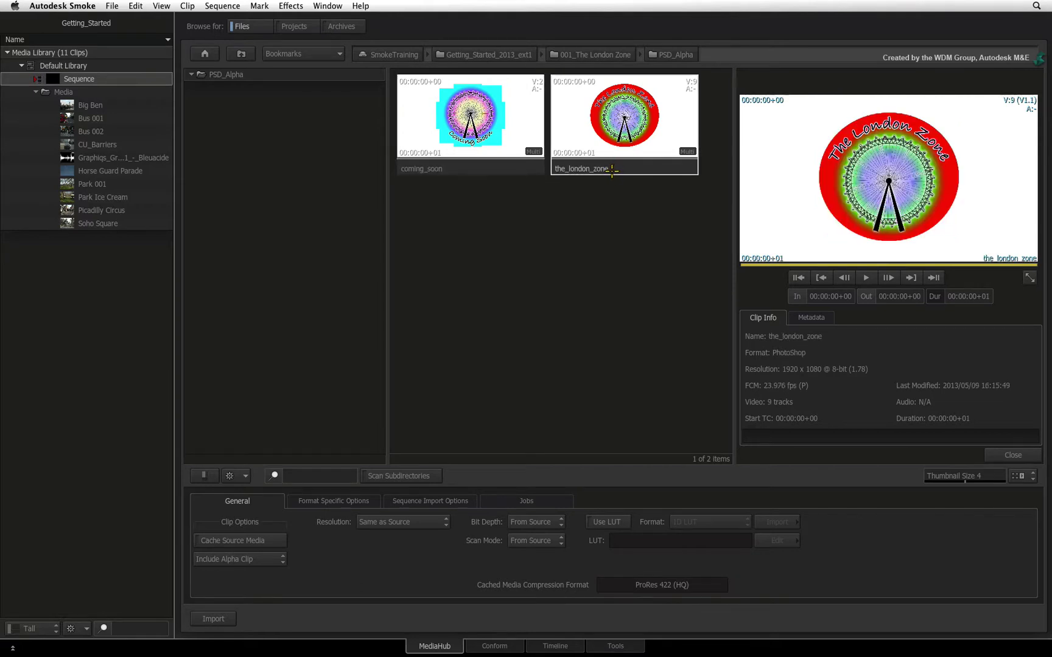
pyautogui.click(497, 169)
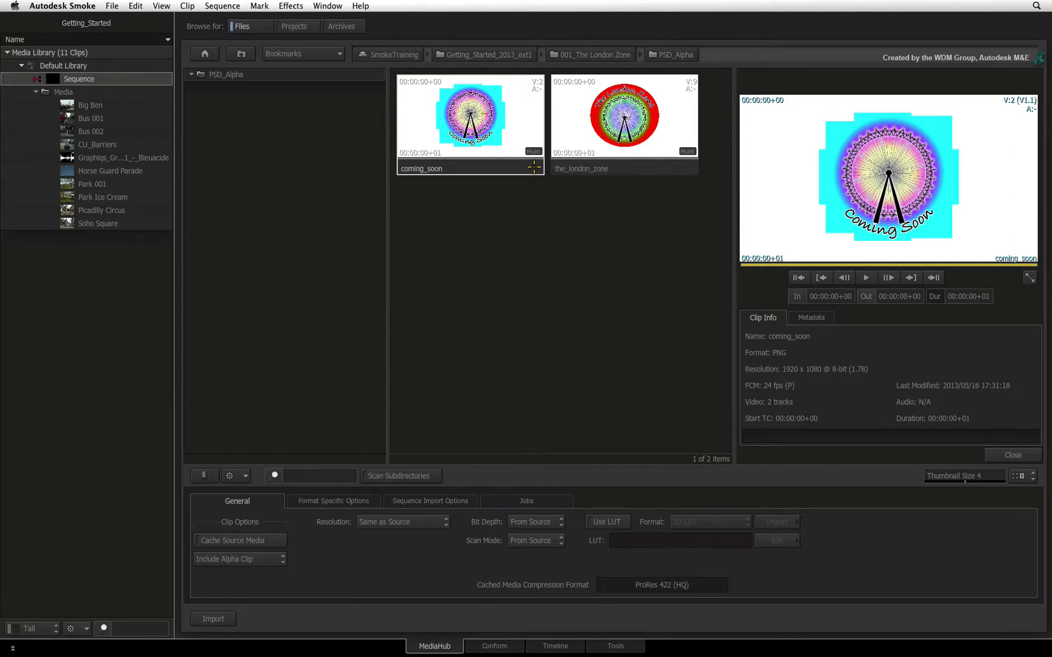
pyautogui.click(534, 150)
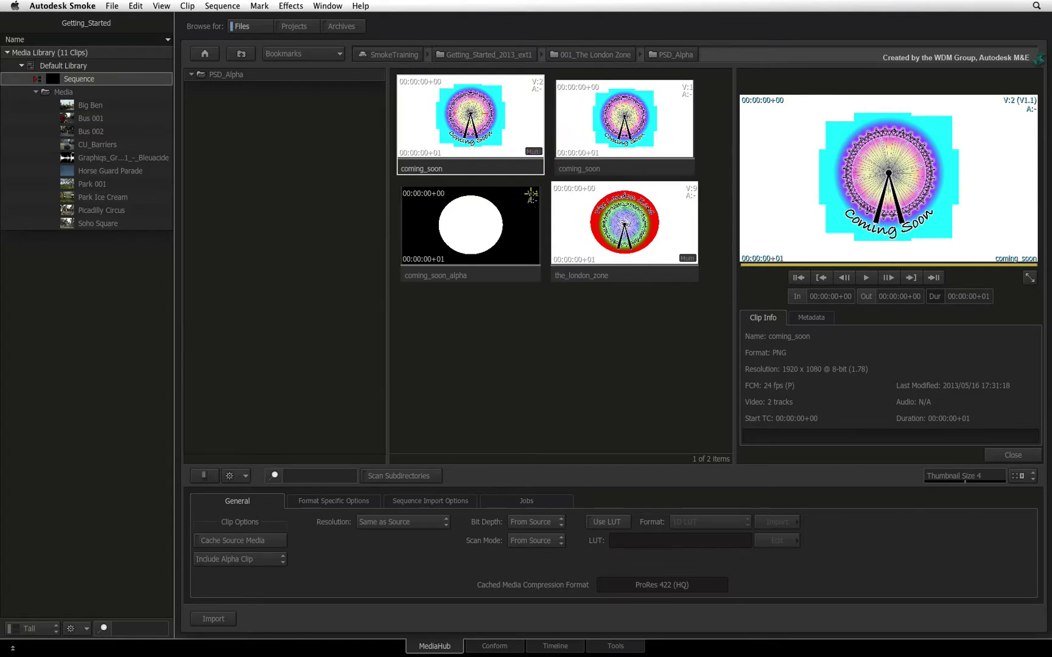
pyautogui.click(623, 167)
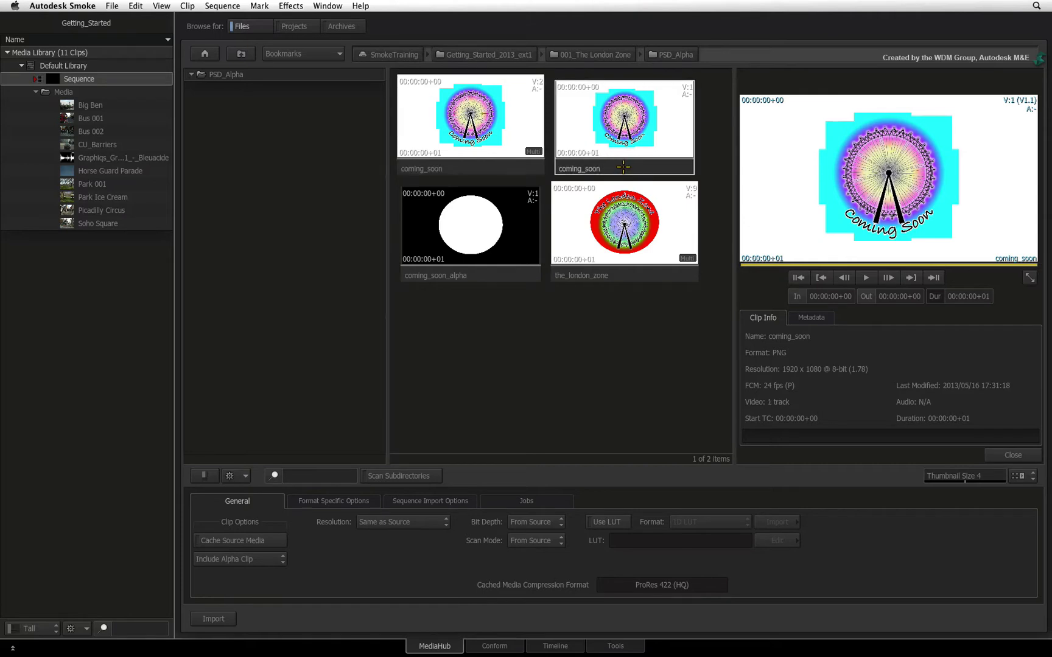
pyautogui.click(497, 273)
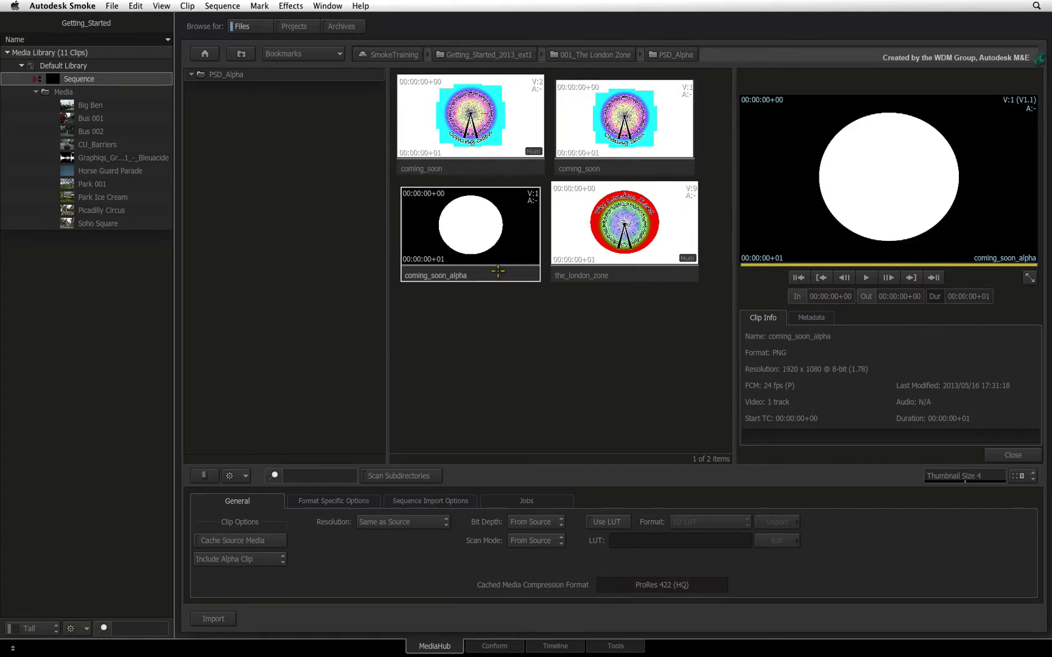
pyautogui.click(616, 169)
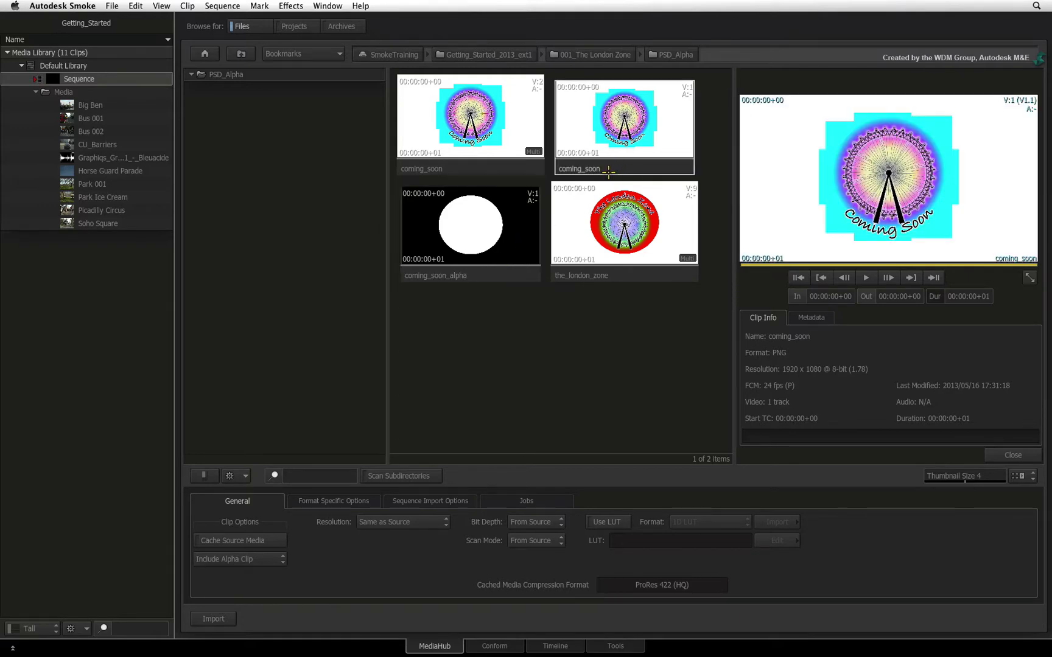
pyautogui.click(510, 266)
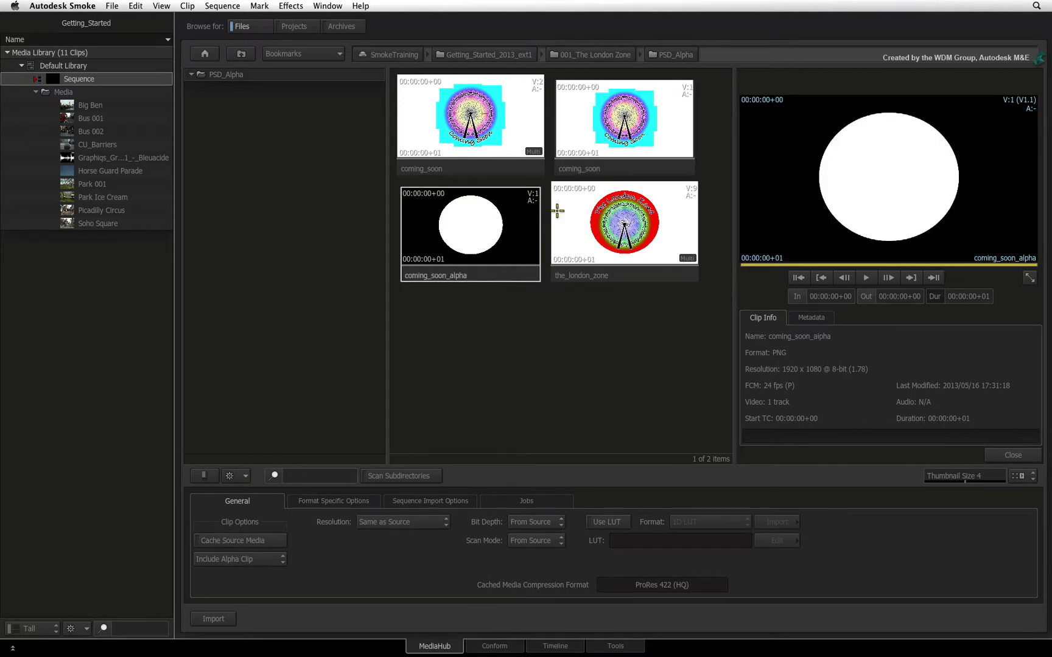
pyautogui.click(593, 171)
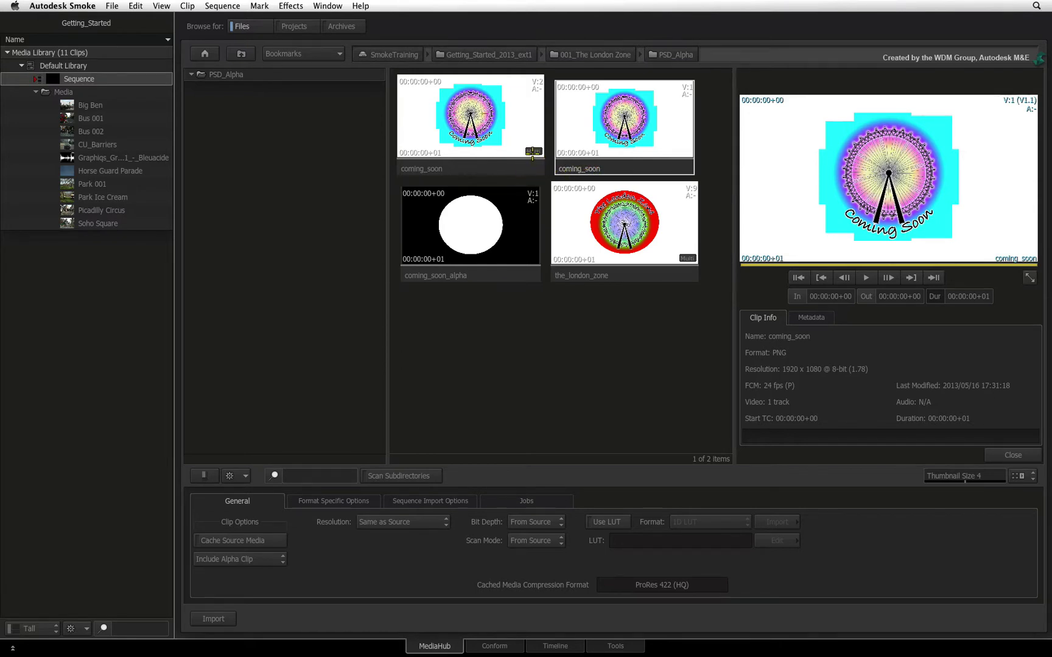
pyautogui.click(533, 152)
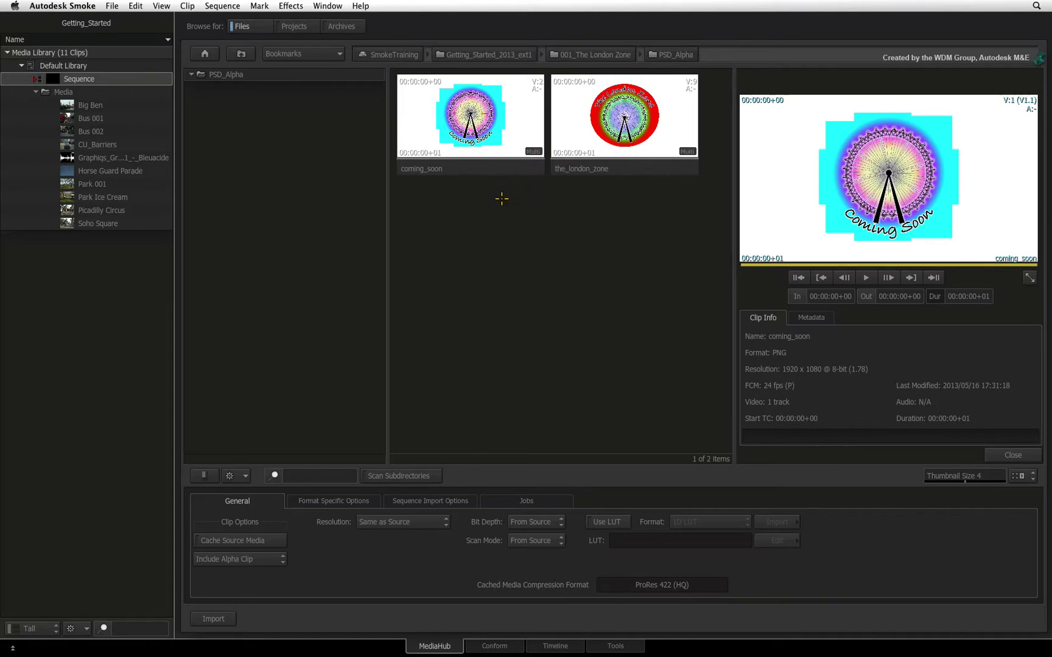
# - Change coming_soon's alpha import option from Include Alpha Clip to Create Matte Container
pyautogui.click(490, 170)
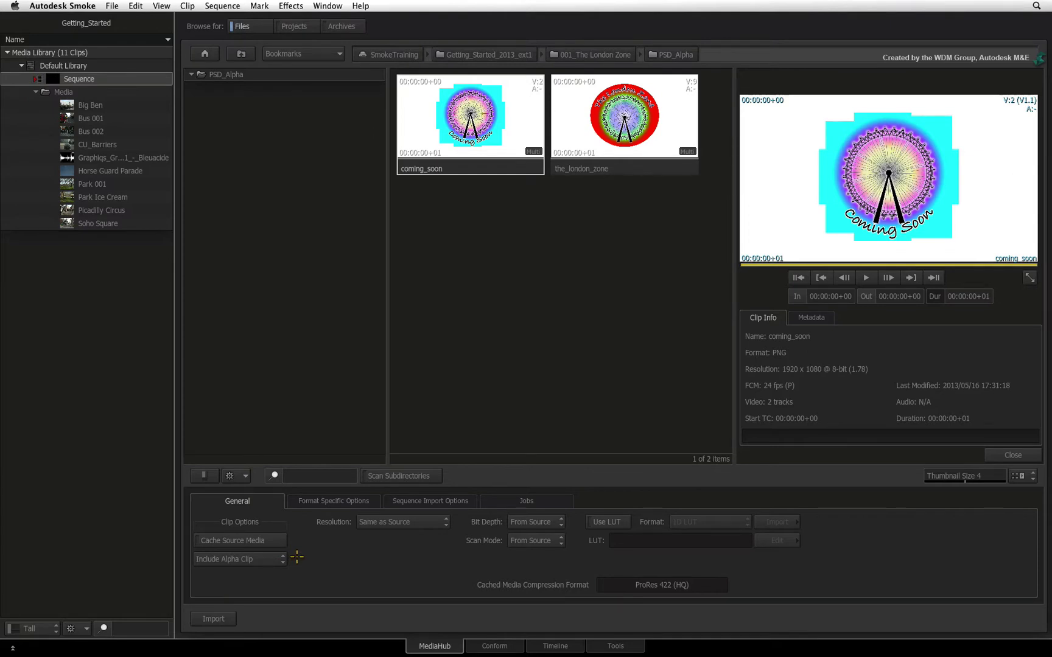
pyautogui.click(267, 559)
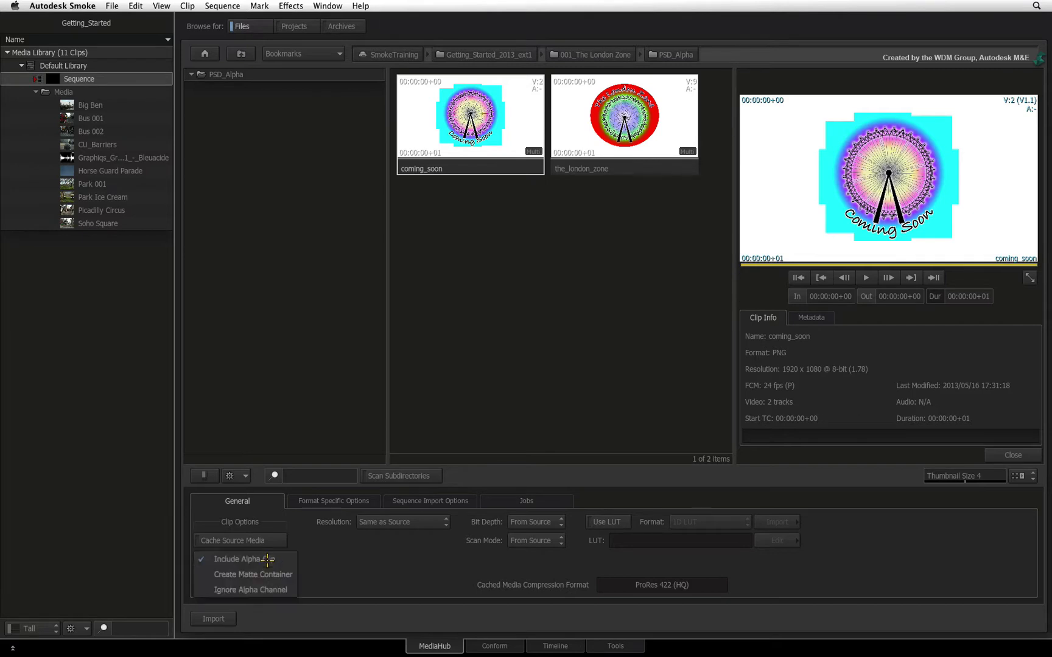
pyautogui.click(201, 574)
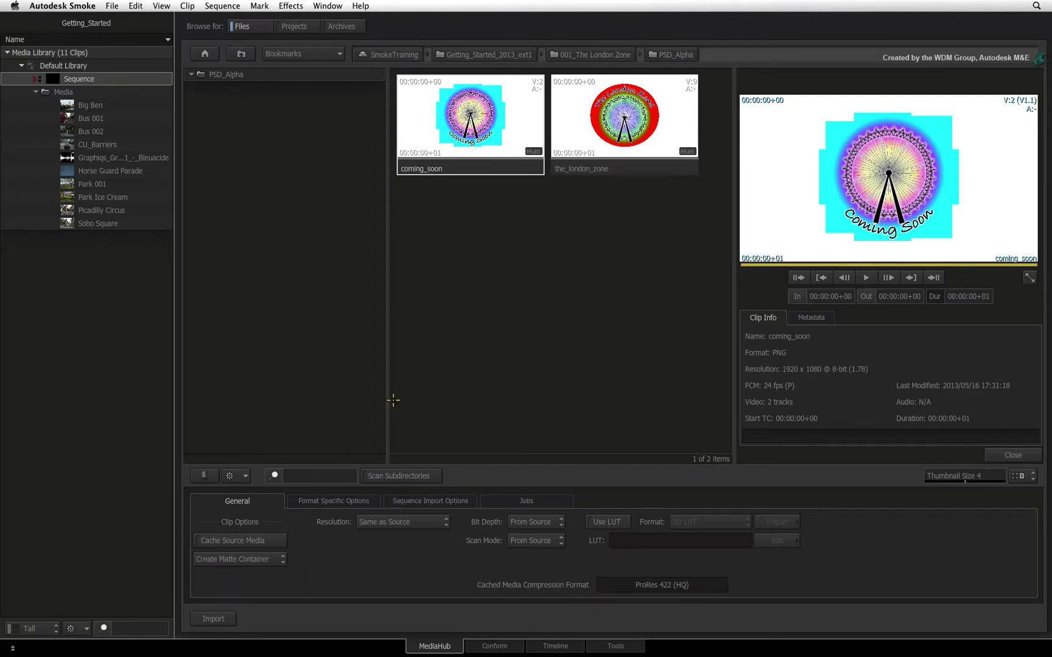
# - Import coming_soon into the Media folder (library now 12 clips), then select the_london_zone
pyautogui.moveTo(484, 167); pyautogui.dragTo(71, 95)
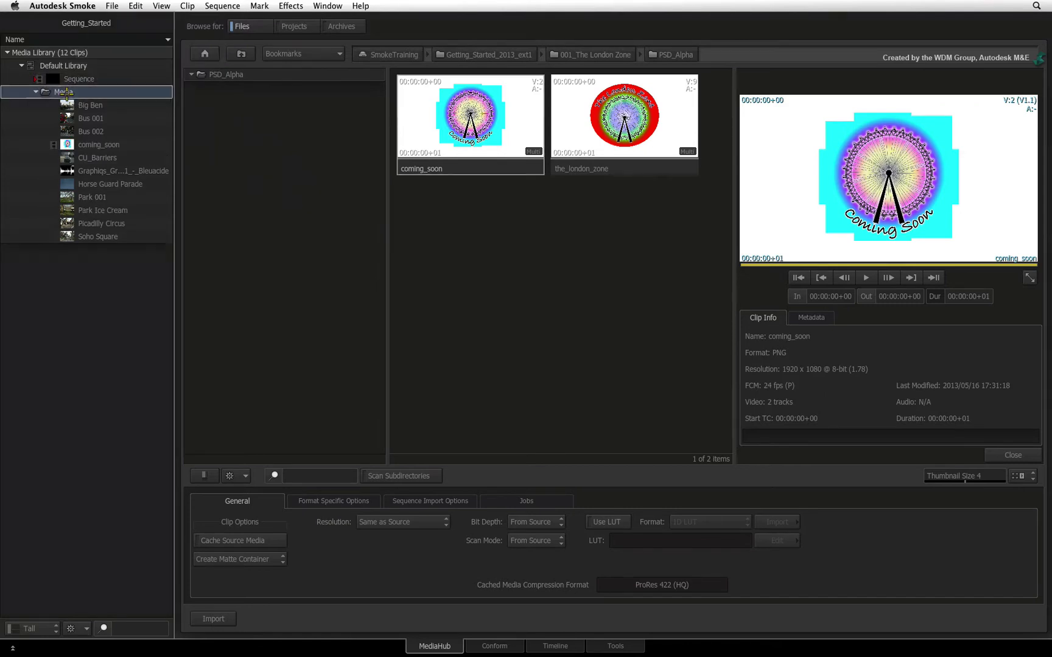
pyautogui.click(91, 145)
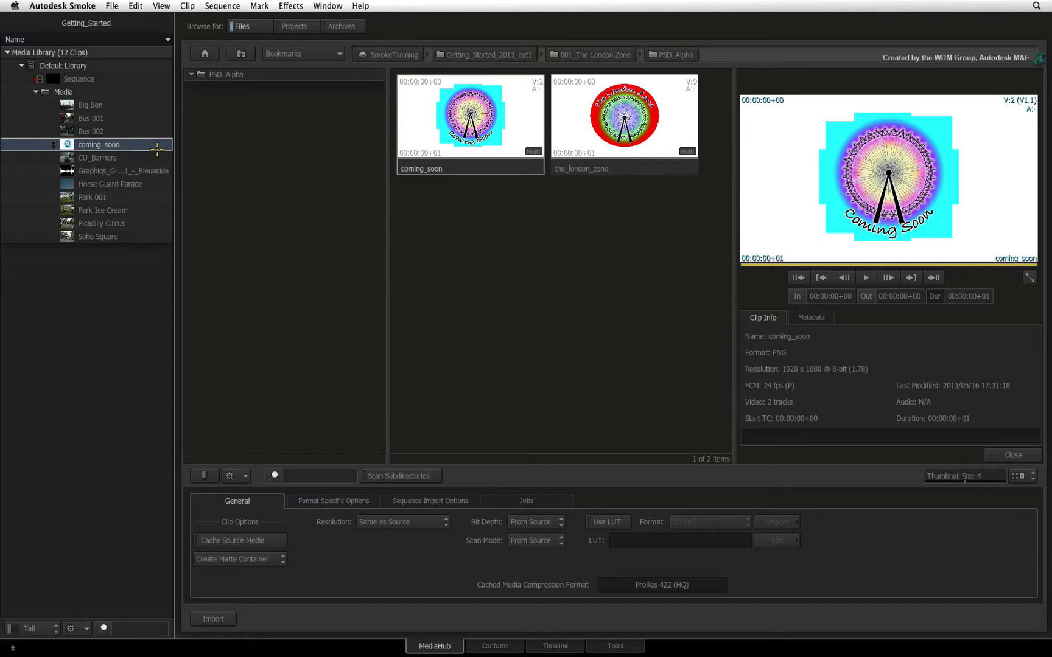
pyautogui.click(626, 169)
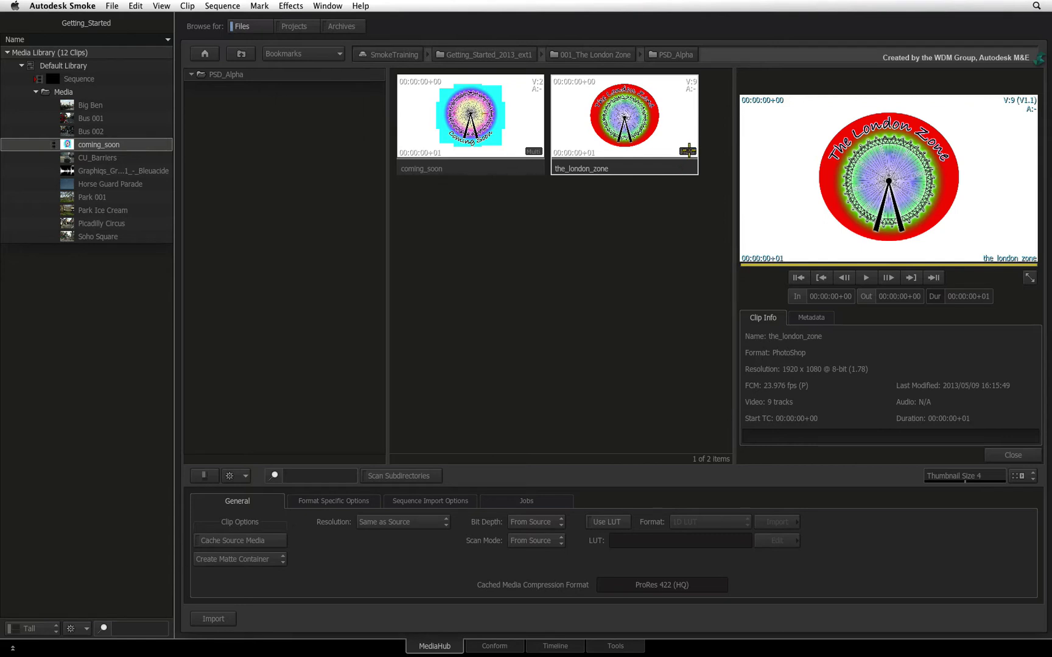
# - Expand the_london_zone and preview its wheel_alpha, wheel, The London Zone and Background_alpha layers
pyautogui.click(688, 150)
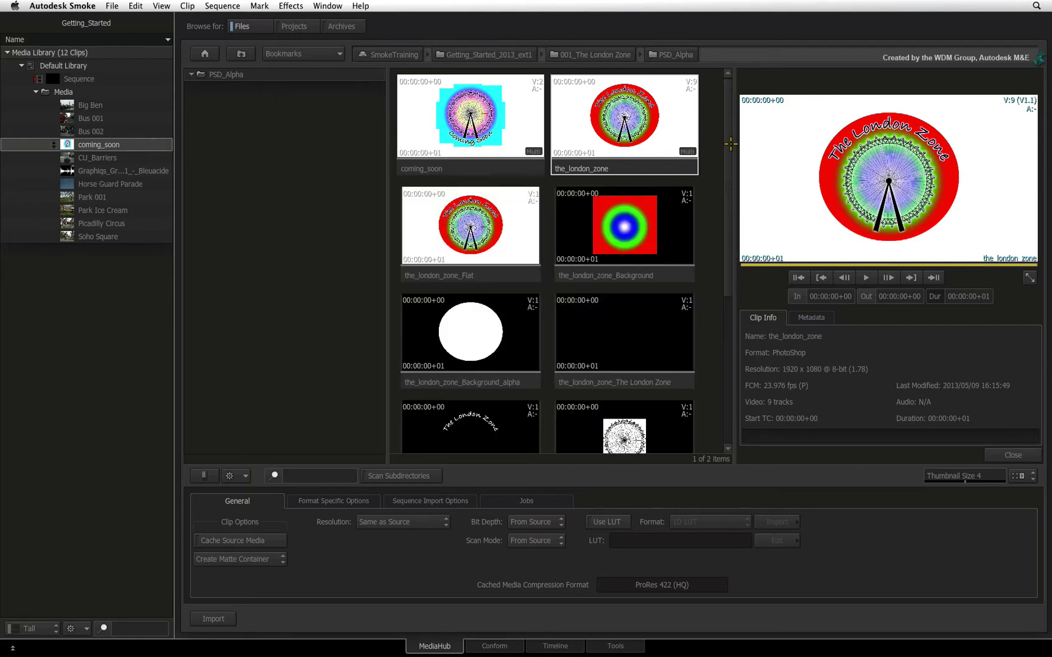
pyautogui.moveTo(730, 143); pyautogui.dragTo(688, 316)
pyautogui.click(507, 281)
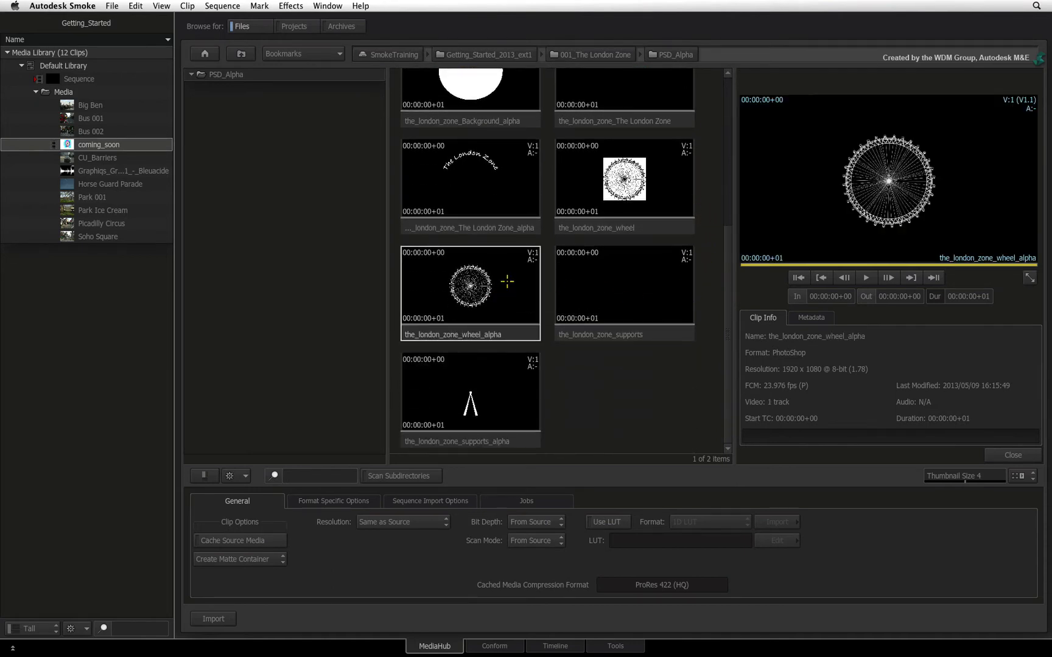
pyautogui.click(605, 225)
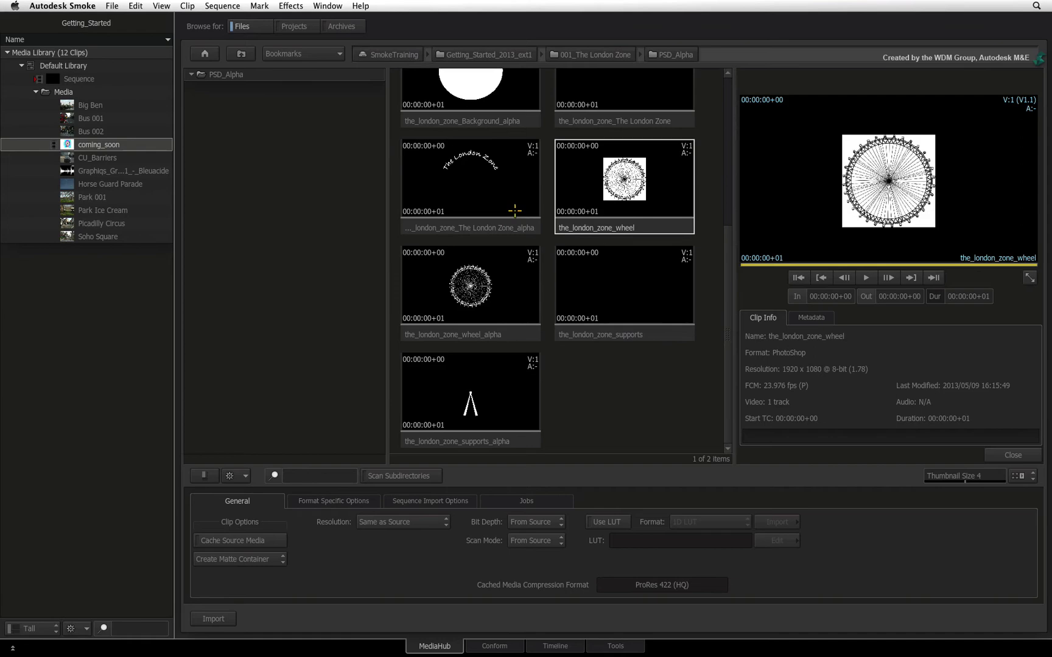
pyautogui.click(514, 211)
pyautogui.click(616, 117)
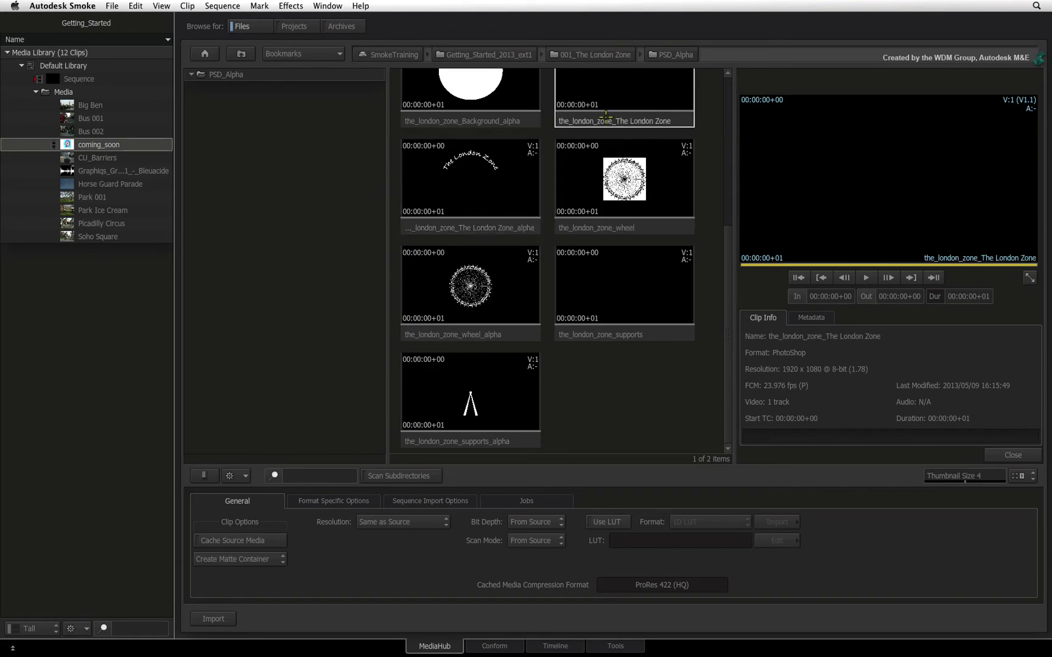
pyautogui.click(511, 122)
# - Preview the Background and Flat layer clips, finishing on the 9-track the_london_zone composite
pyautogui.moveTo(727, 266); pyautogui.dragTo(712, 96)
pyautogui.click(616, 216)
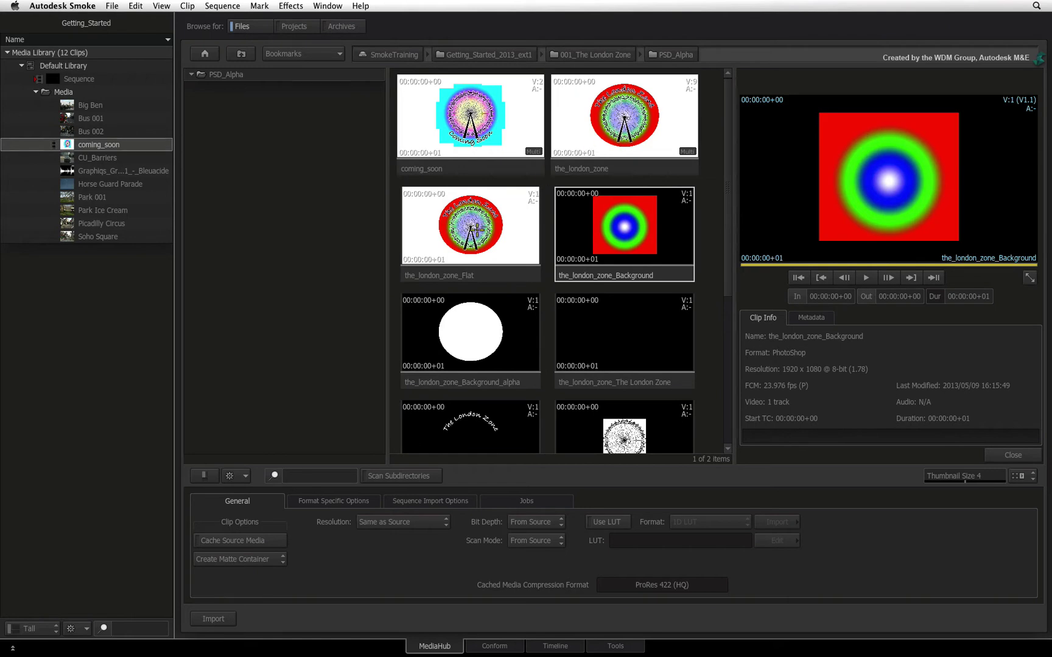
pyautogui.click(477, 229)
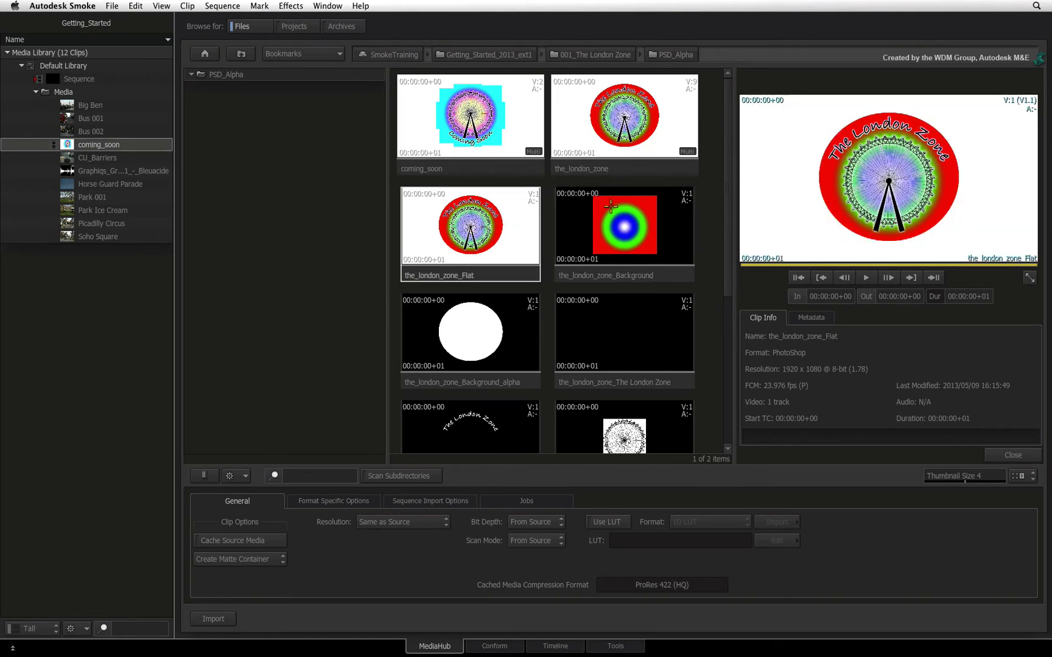
pyautogui.click(608, 272)
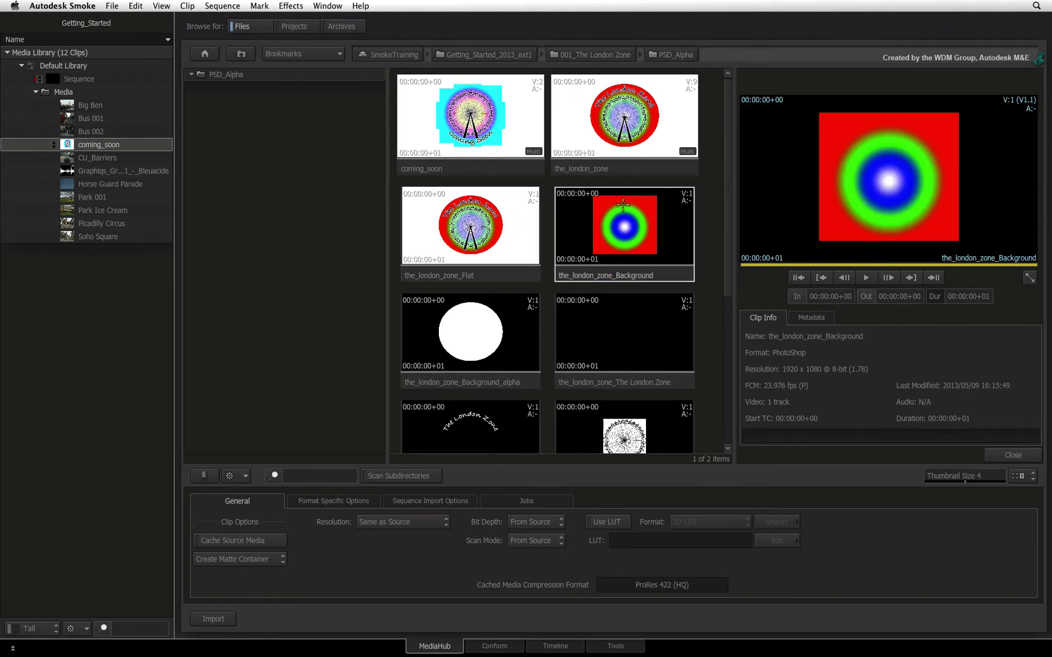
pyautogui.click(624, 160)
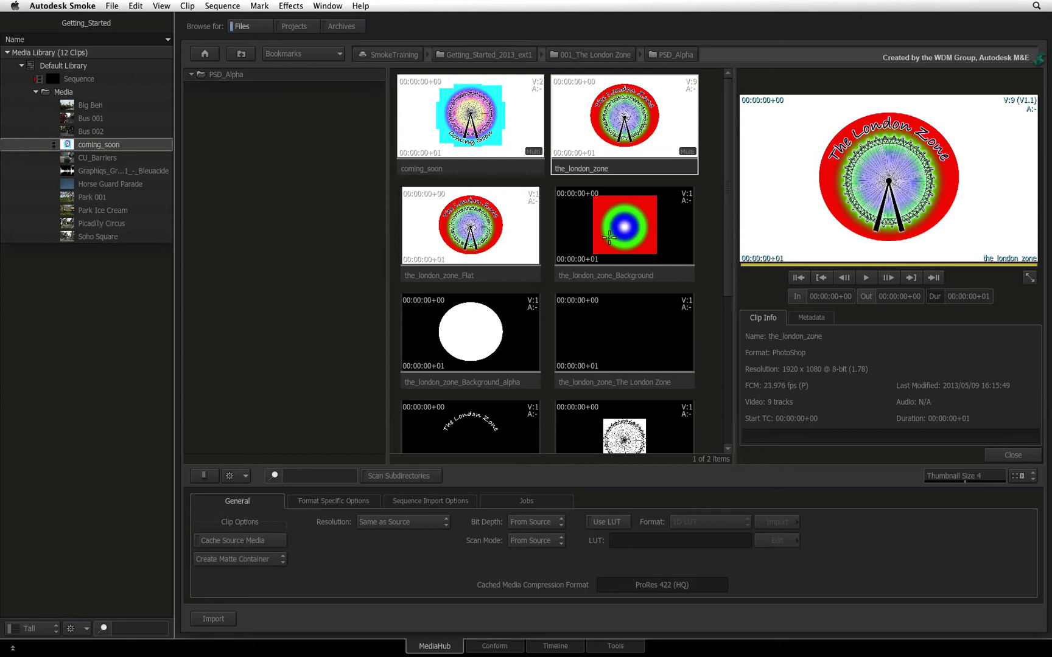
# - Set the PhotoShop import mode to Layer, keeping Resolution at Background
pyautogui.click(364, 501)
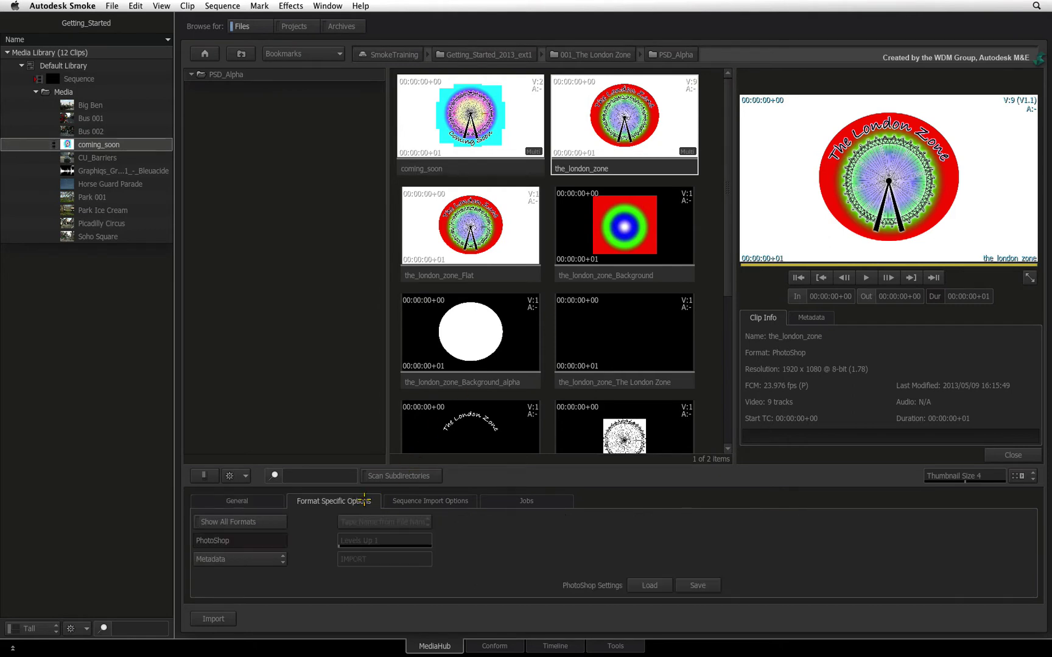
pyautogui.click(268, 558)
pyautogui.click(268, 527)
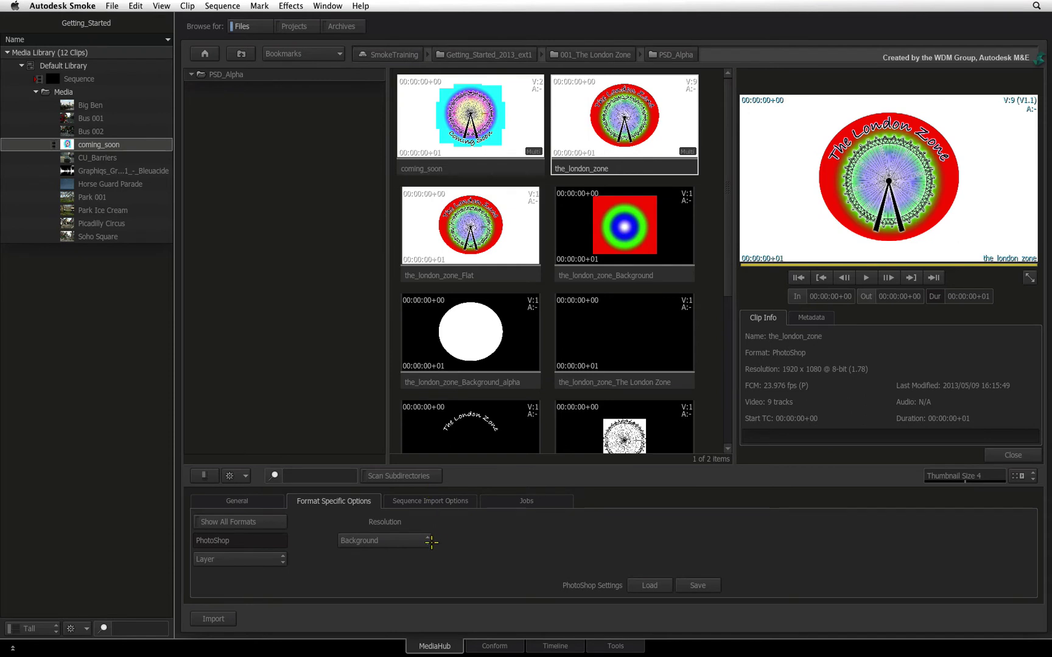
pyautogui.click(414, 540)
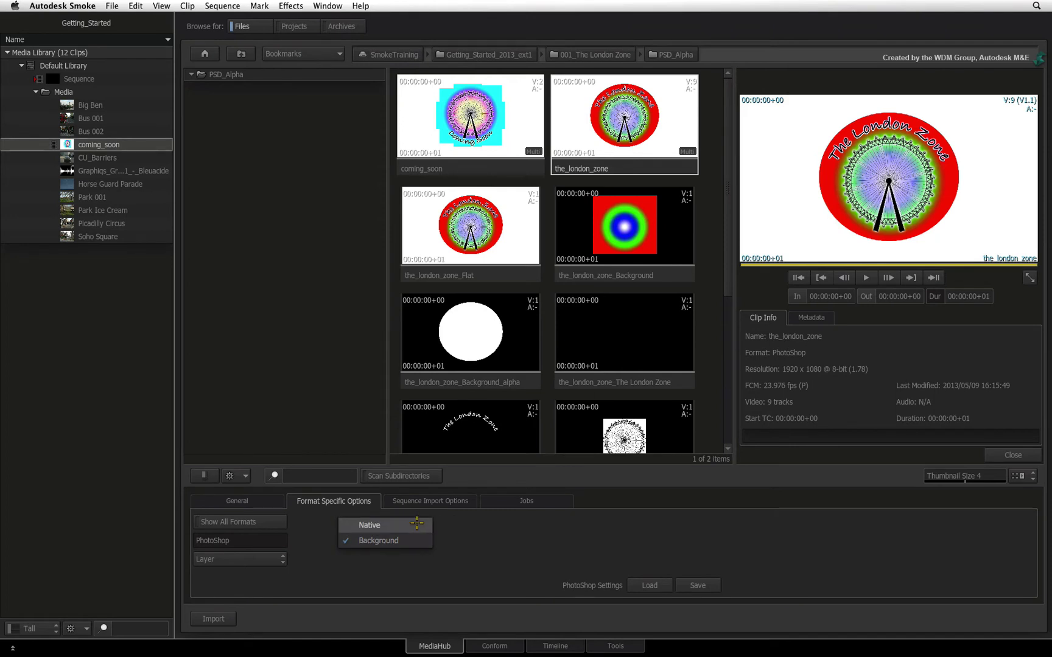
pyautogui.click(466, 534)
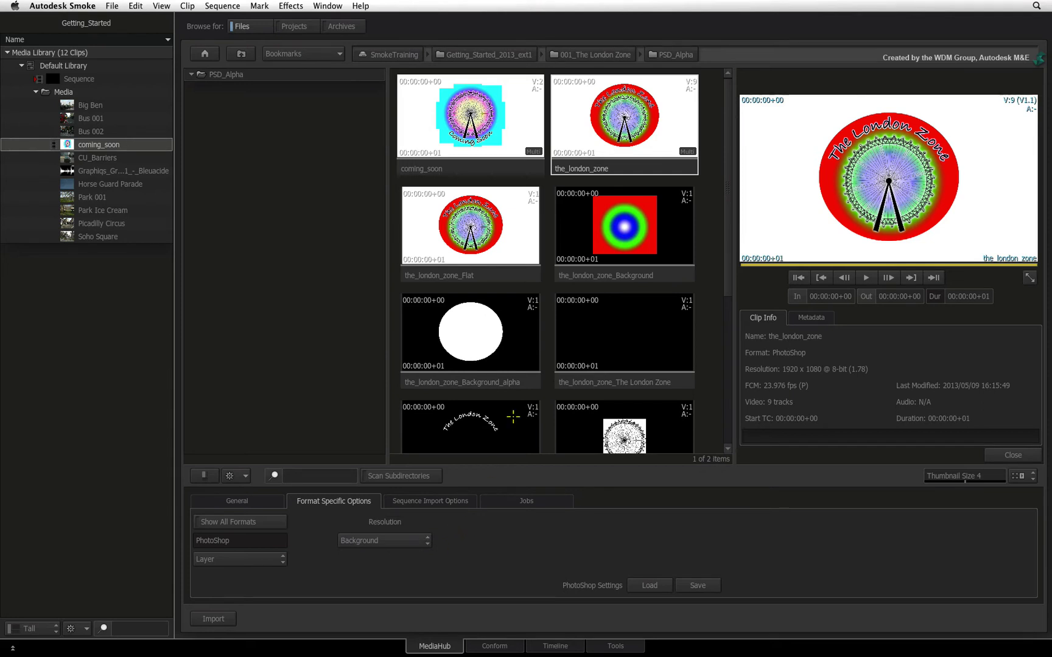
# - Create a new folder named psd inside the Media folder
pyautogui.rightClick(69, 91)
pyautogui.moveTo(91, 102)
pyautogui.click(159, 101)
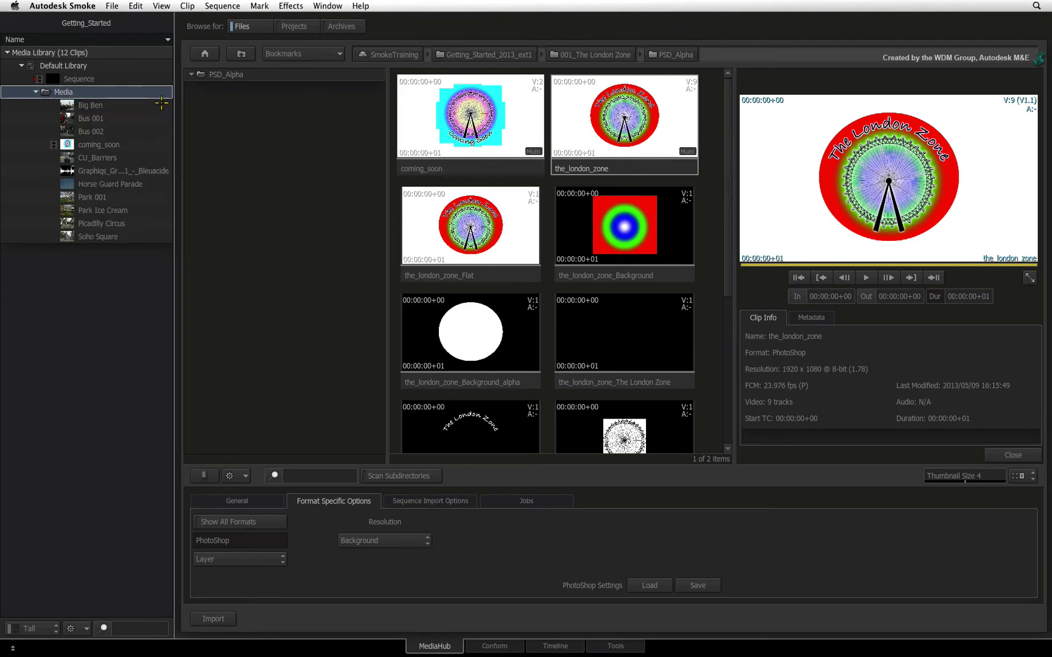
pyautogui.write('psd')
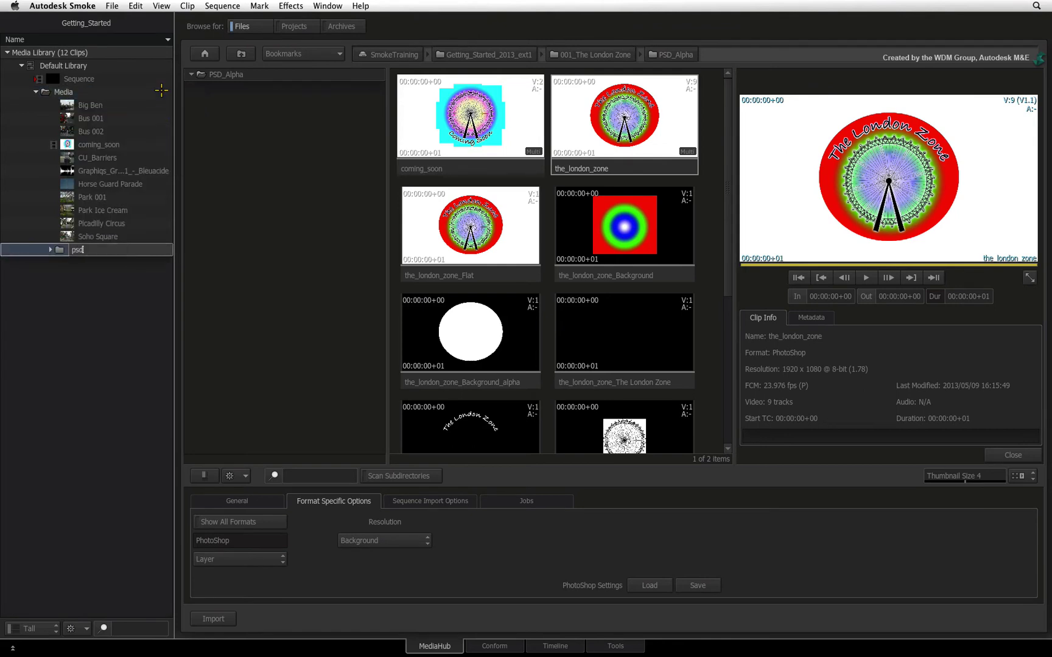
pyautogui.press('Return')
# - Import the_london_zone into psd and review its Flat, Background, supports, The London Zone and wheel clips
pyautogui.moveTo(668, 163); pyautogui.dragTo(74, 251)
pyautogui.click(50, 250)
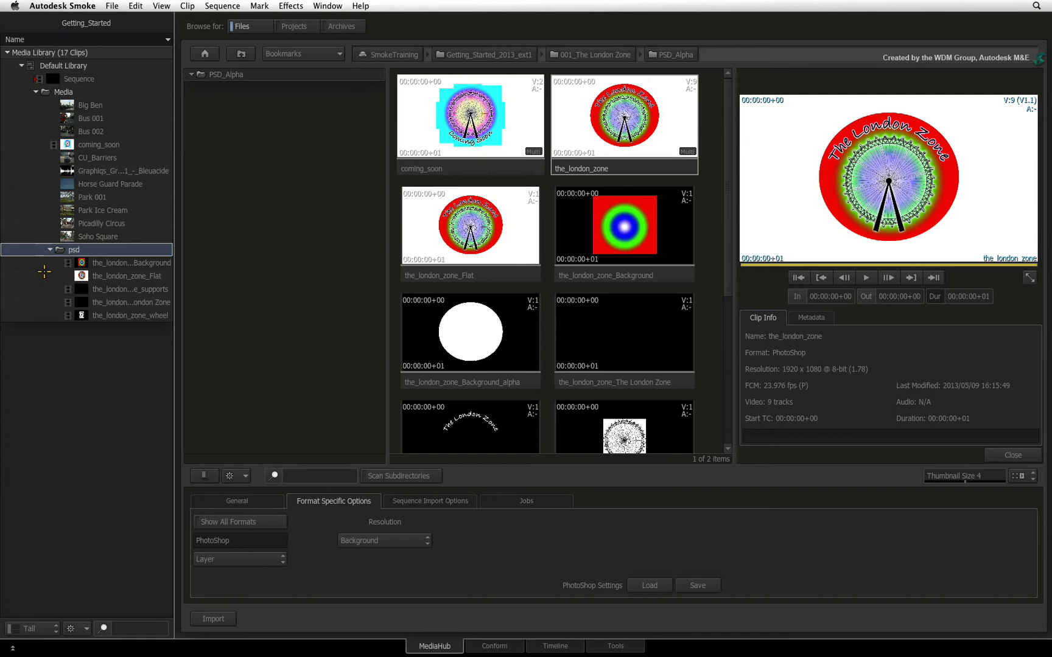
pyautogui.click(99, 276)
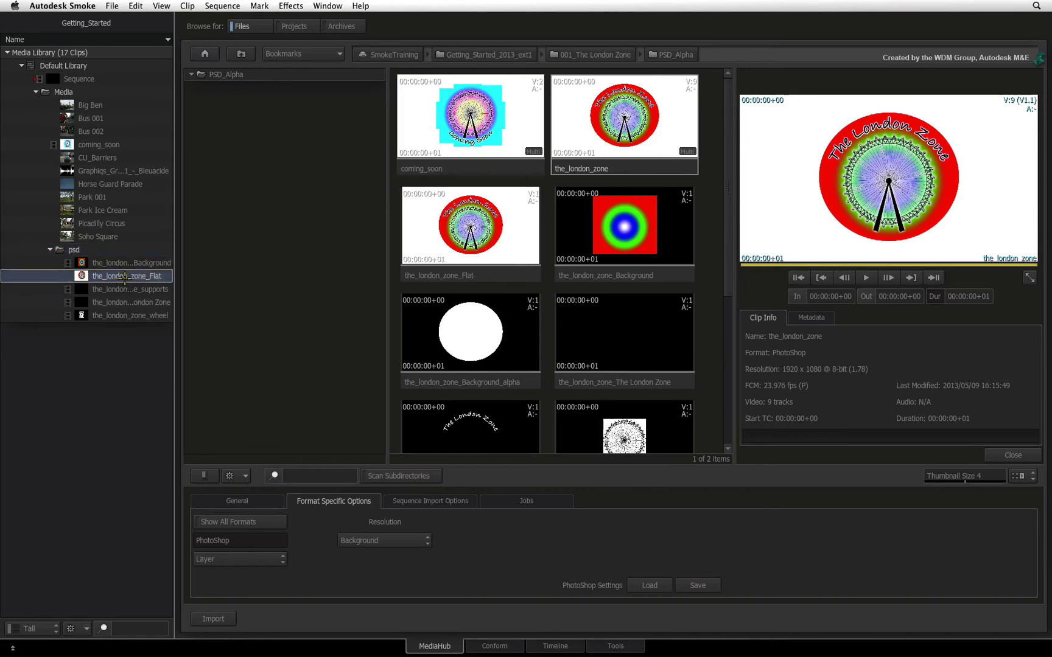
pyautogui.click(129, 262)
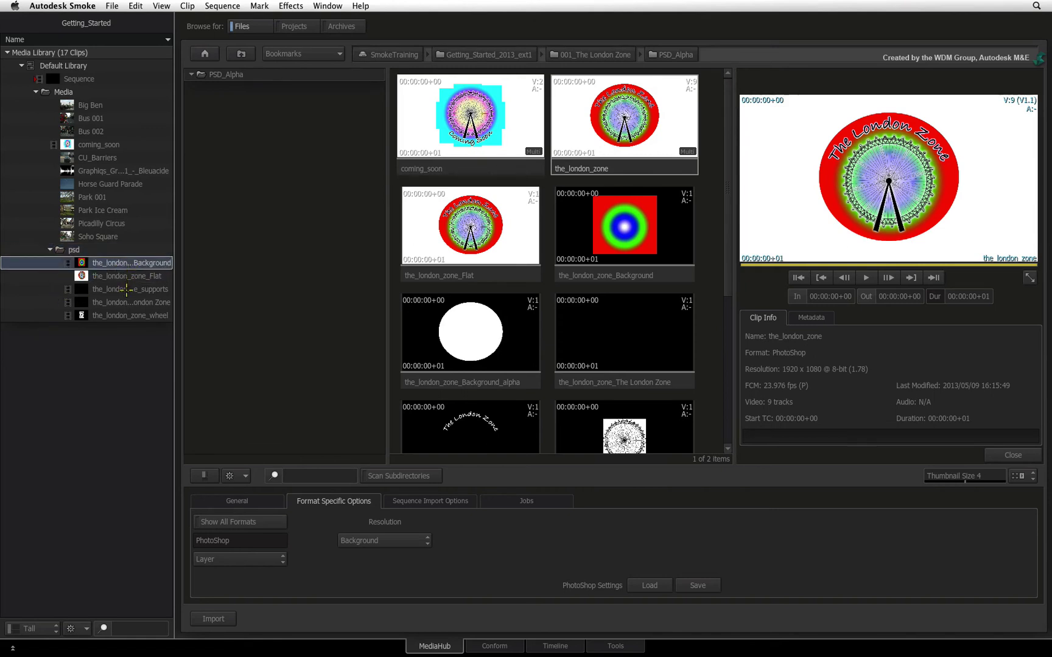
pyautogui.click(124, 289)
pyautogui.click(121, 302)
pyautogui.click(119, 315)
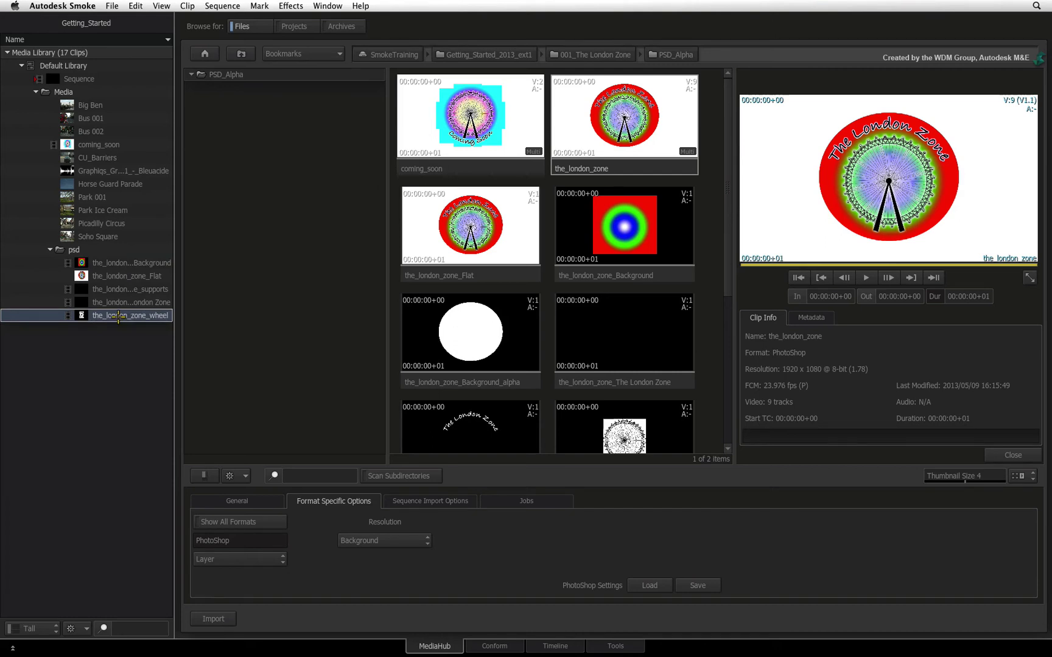
pyautogui.click(114, 275)
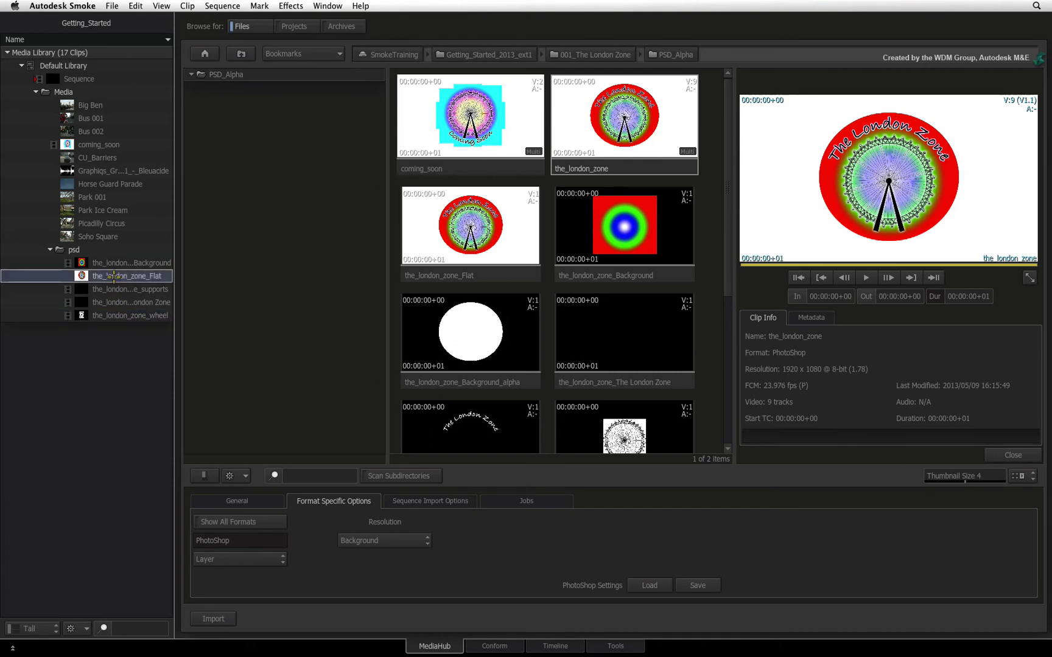
# - Return to General import settings and review psd's wheel, The London Zone, supports, Background and Flat clips
pyautogui.click(227, 497)
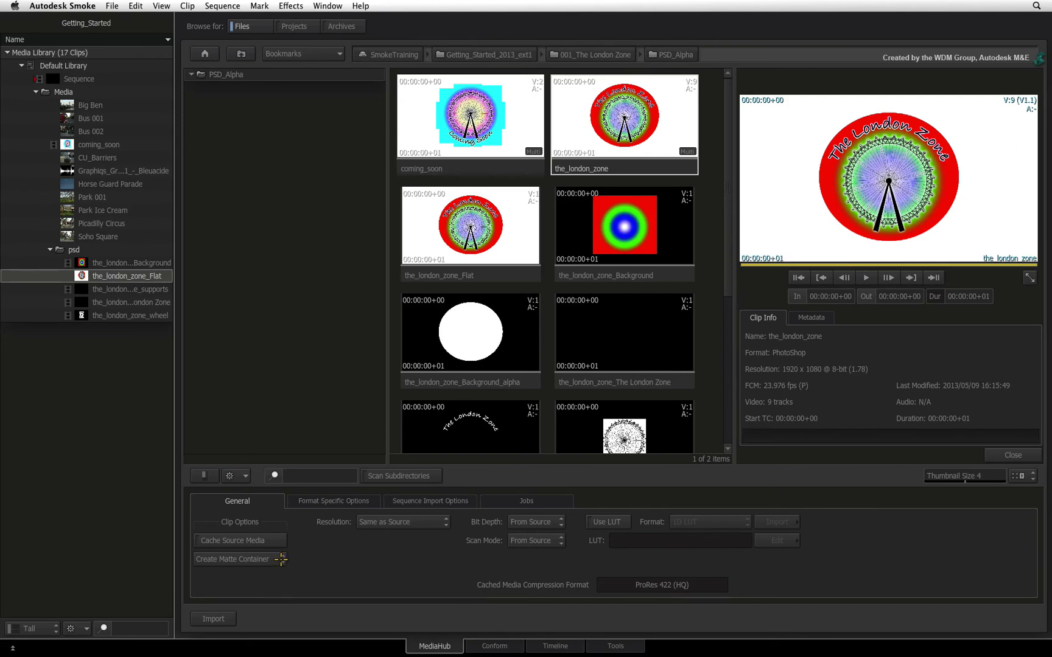
pyautogui.click(92, 314)
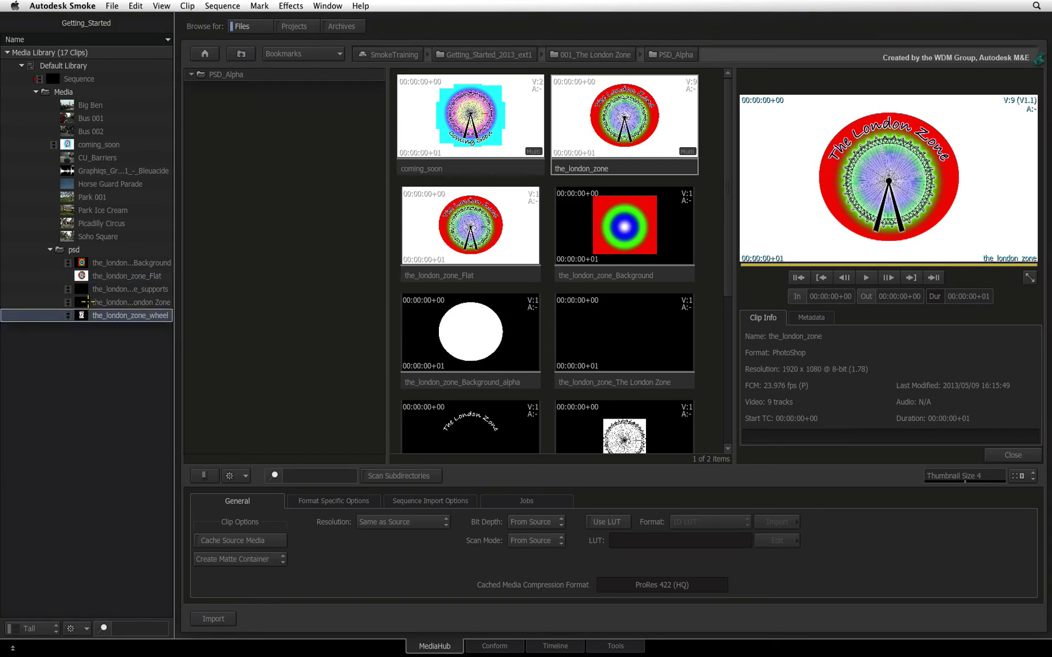
pyautogui.click(88, 302)
pyautogui.click(86, 289)
pyautogui.click(81, 263)
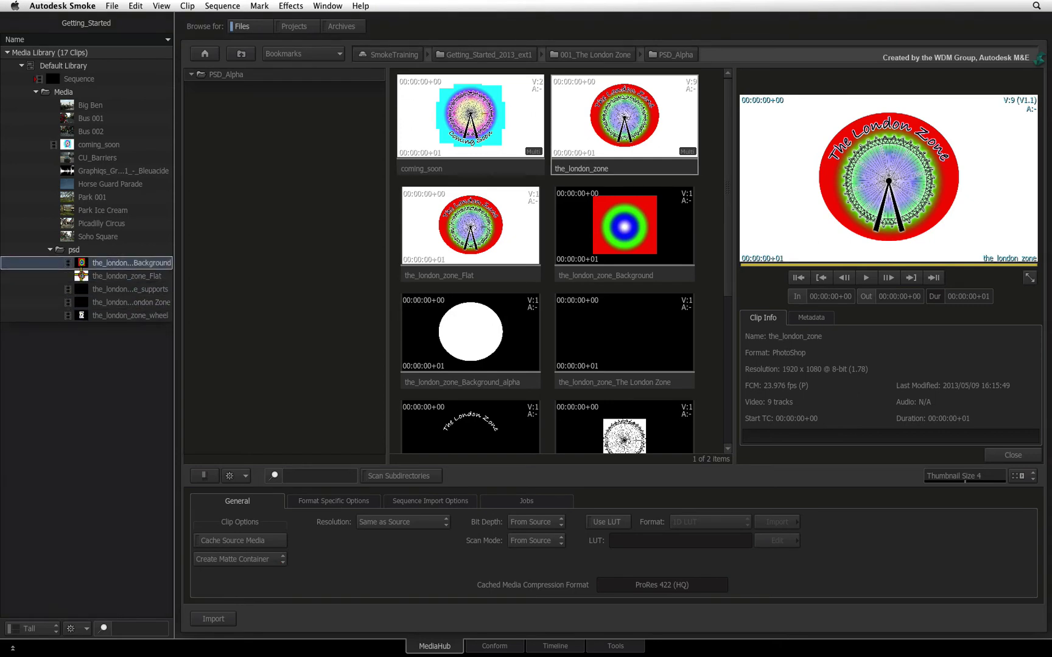
pyautogui.click(127, 276)
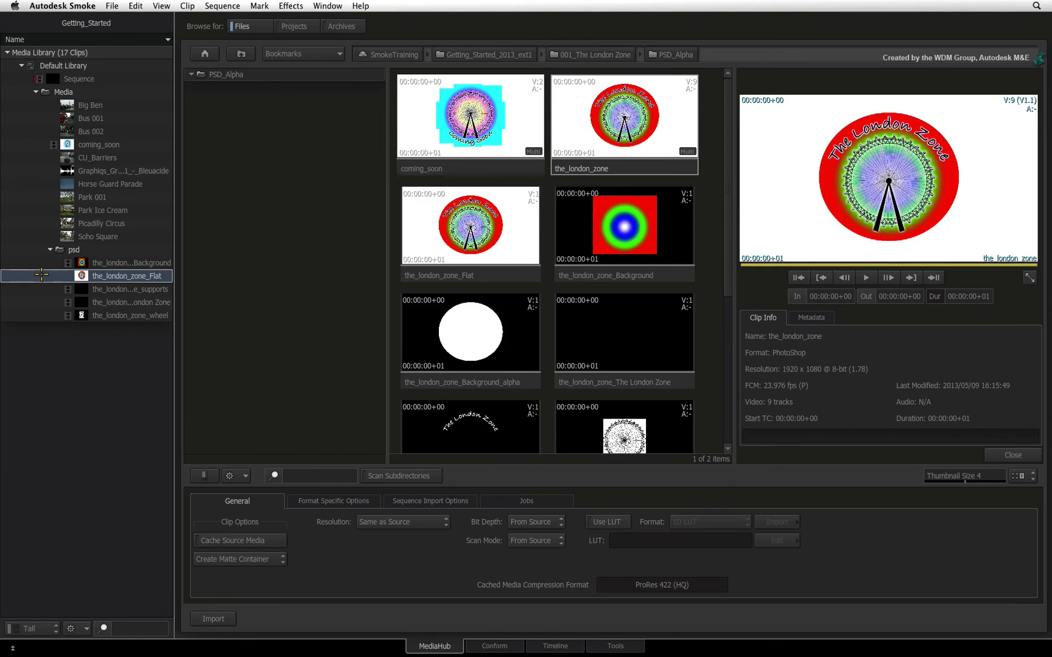
# - Collapse the_london_zone's layer clips using its Multi badge, leaving only coming_soon and the_london_zone
pyautogui.click(687, 151)
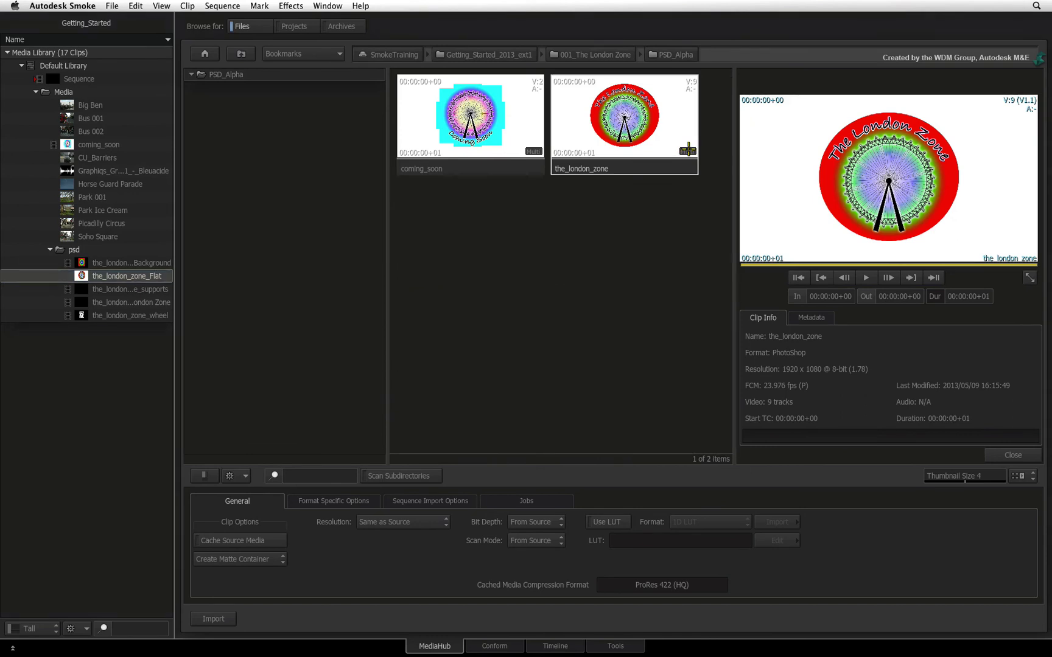